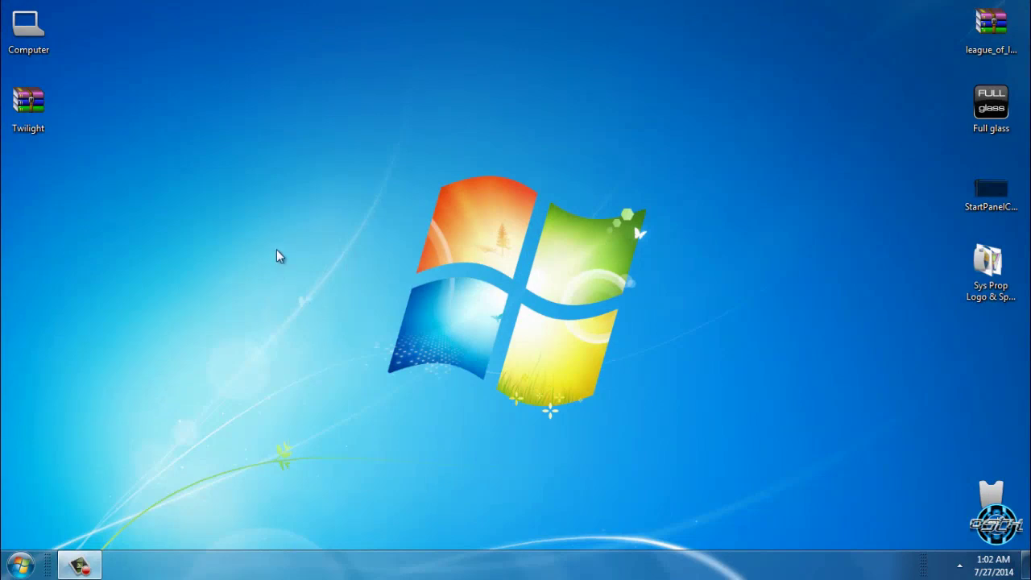
- Extract the Twilight archive on the desktop into a Twilight folder
left_click(53, 113)
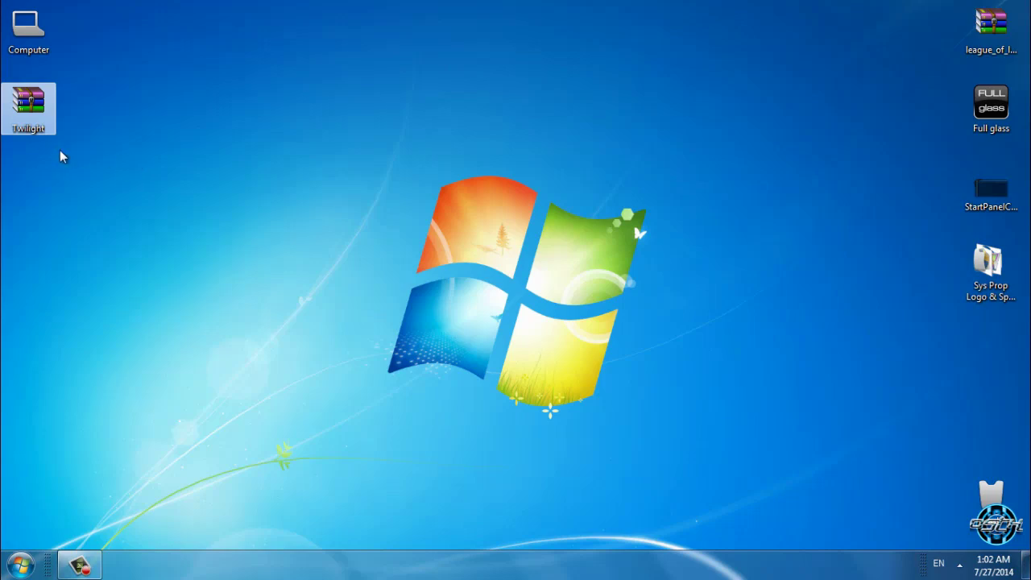
right_click(42, 118)
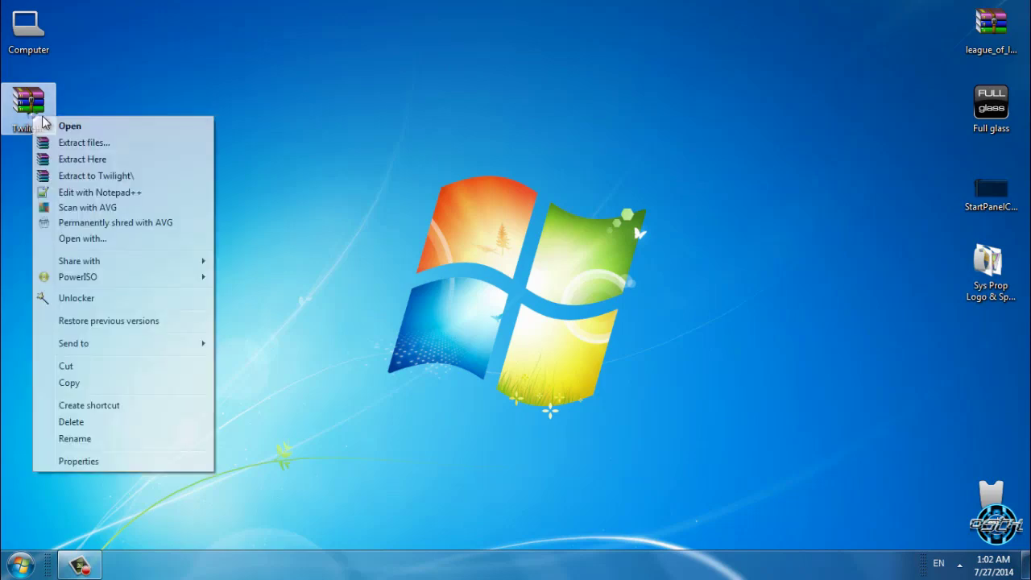
left_click(95, 179)
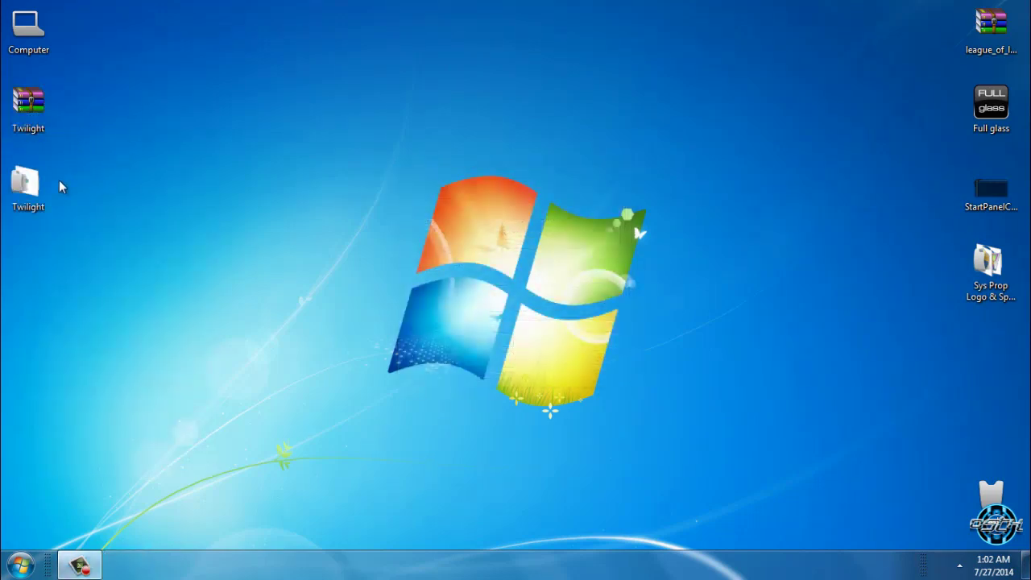
- Open Twilight > Twilight > Thema and launch the Twilight.exe installer
double_click(33, 183)
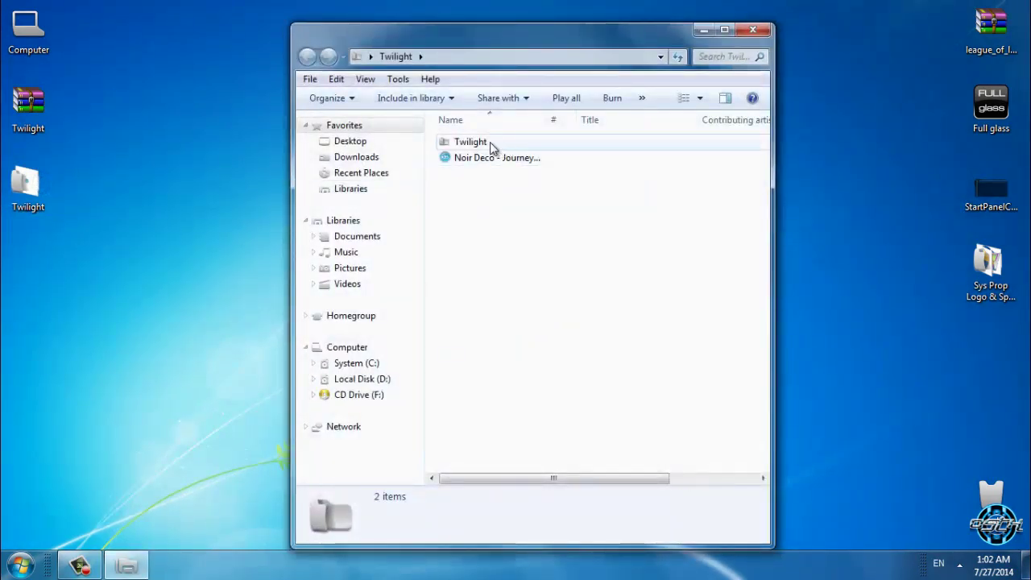
double_click(467, 143)
left_click(725, 30)
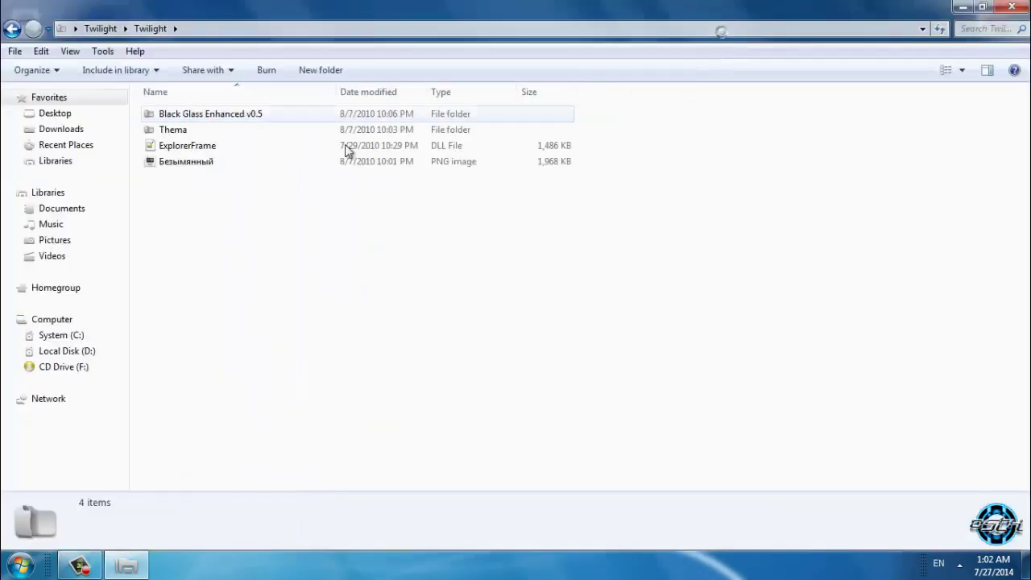
double_click(186, 132)
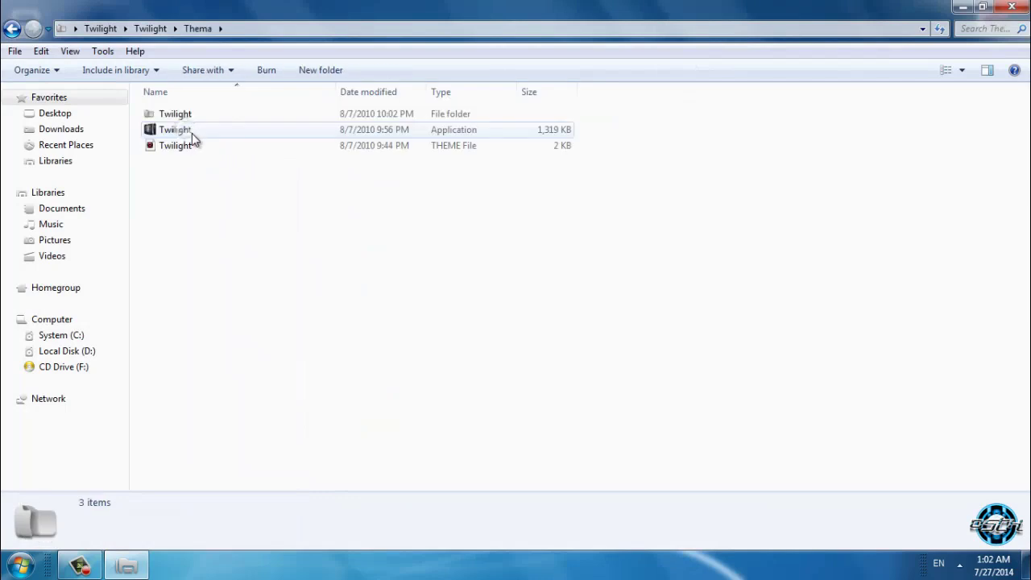
left_click(193, 137)
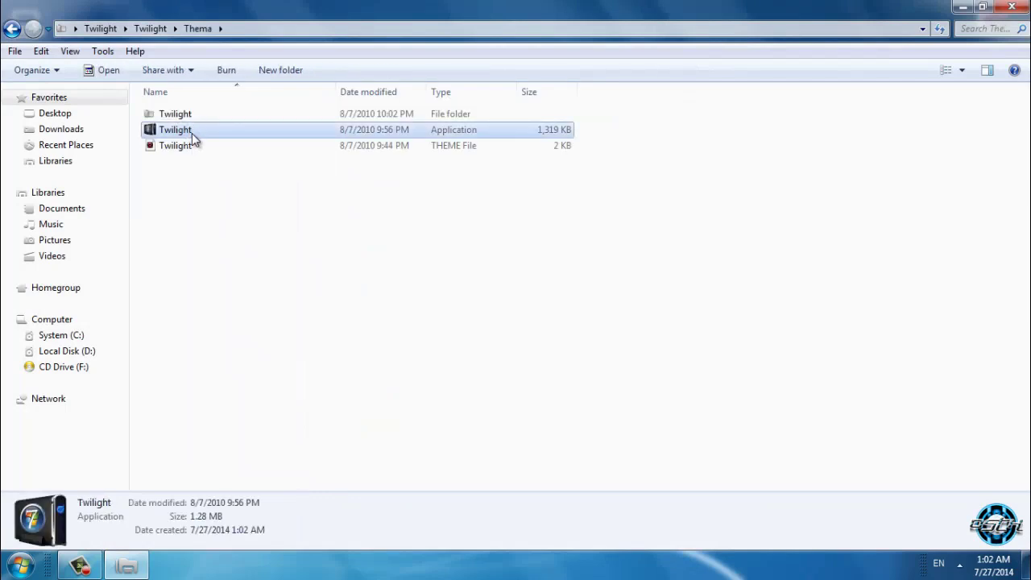
double_click(196, 146)
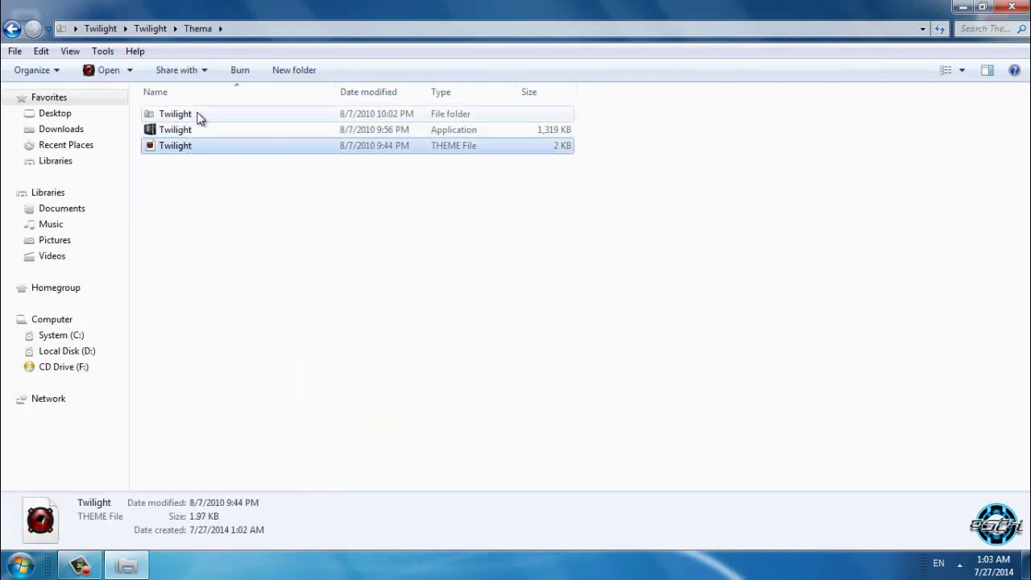
left_click_drag(200, 118, 271, 131)
double_click(278, 131)
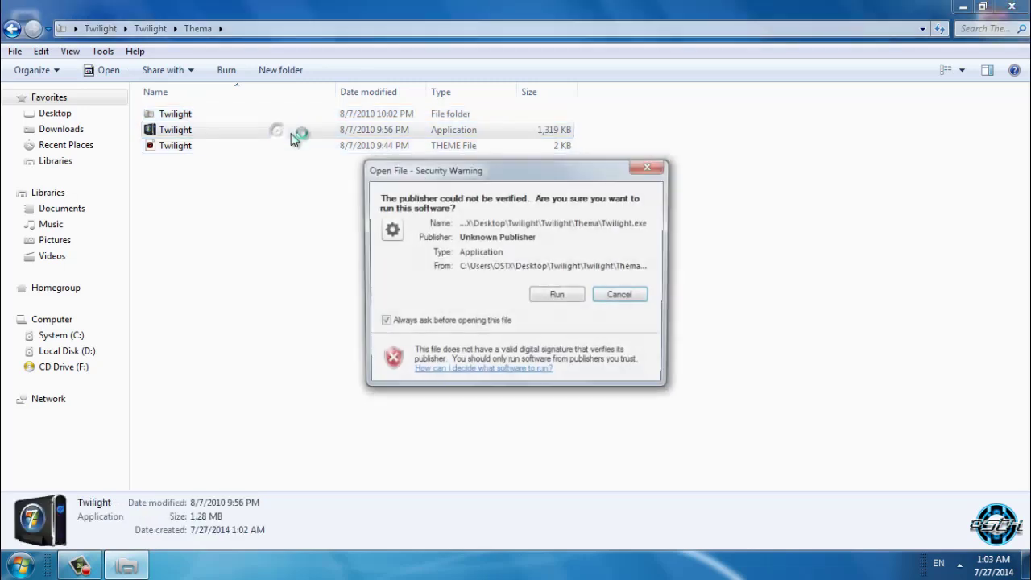
- Run the Twilight installer, copy its theme files into Windows Themes, and close it
left_click(563, 296)
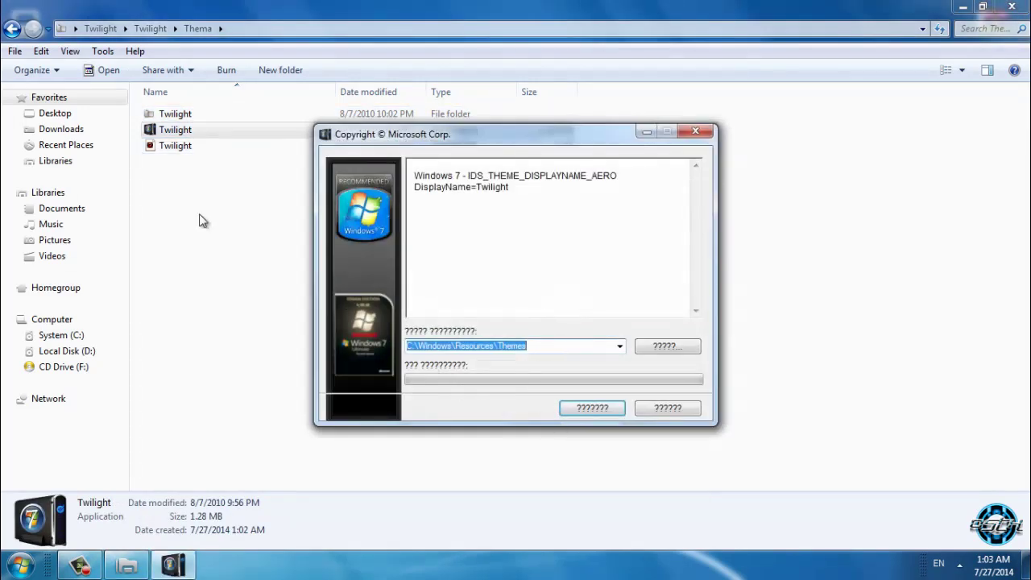
left_click(569, 414)
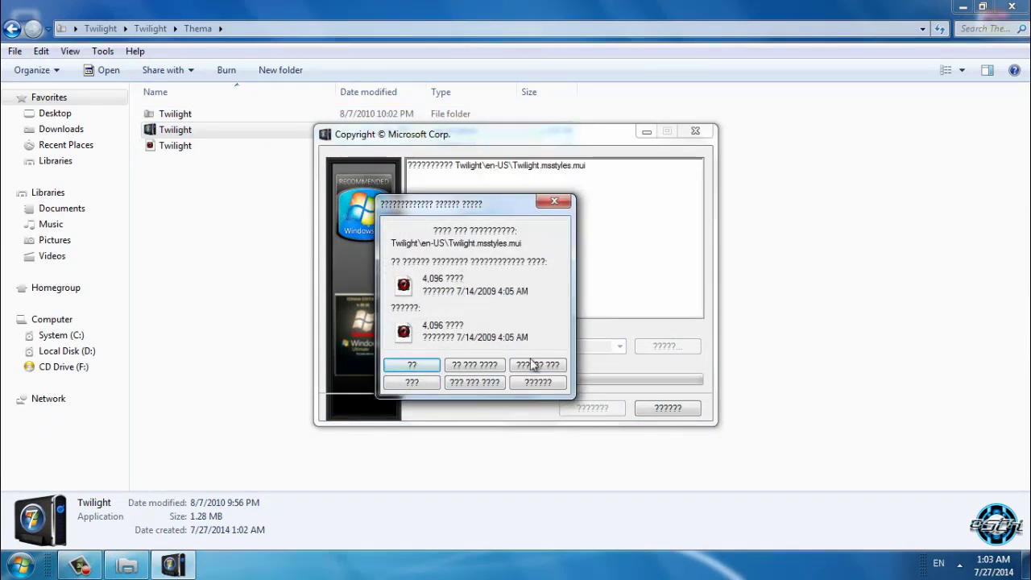
left_click(560, 202)
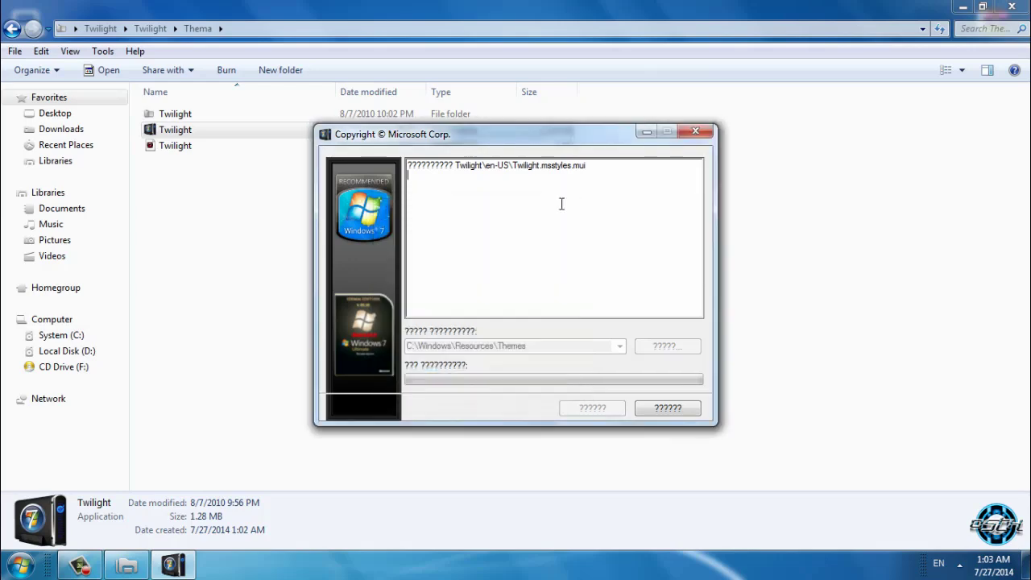
left_click(696, 132)
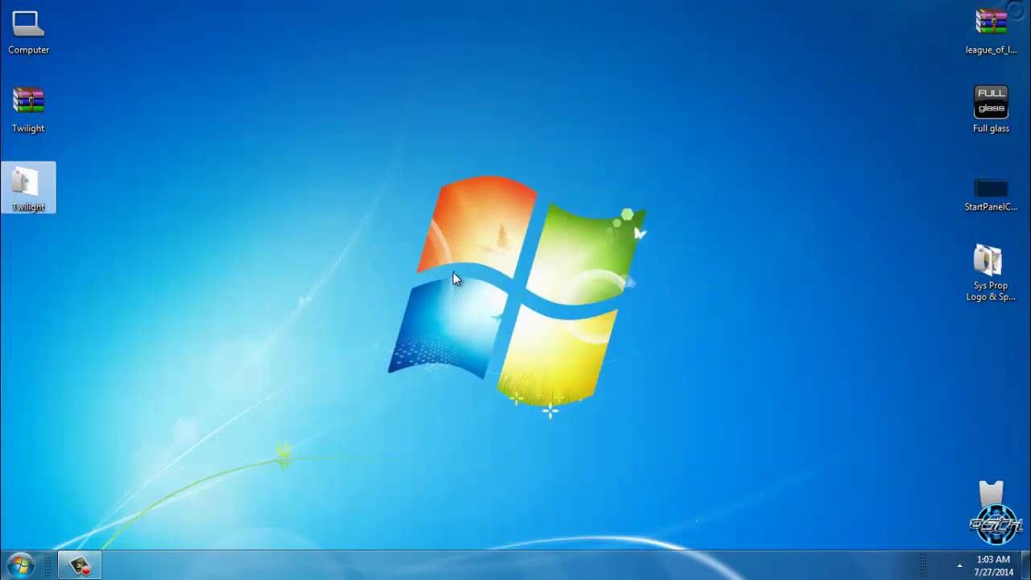
right_click(454, 278)
- Select the Twilight theme in Personalization and close the window
left_click(533, 520)
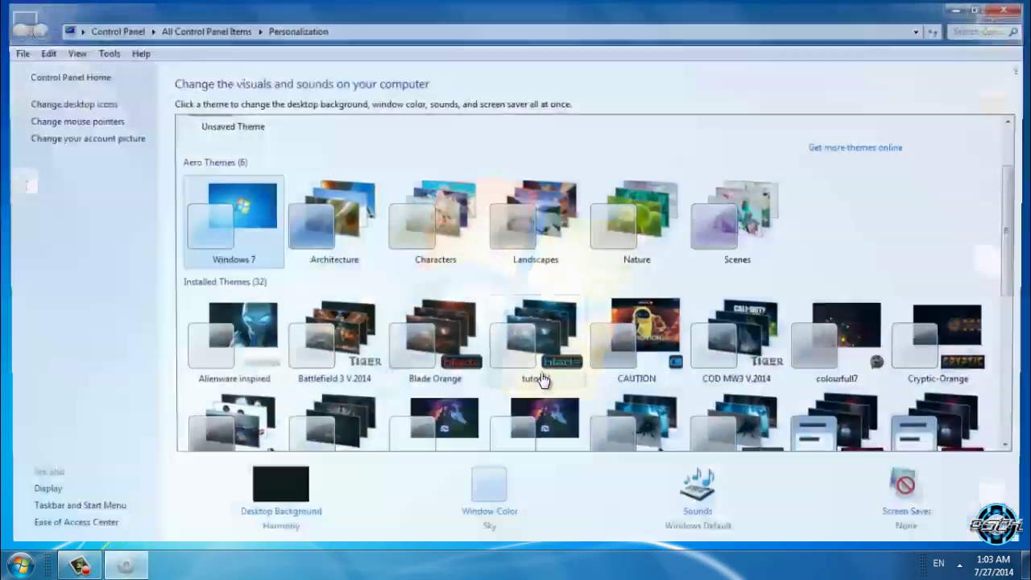
scroll(604, 368, "down", 5)
scroll(604, 367, "down", 4)
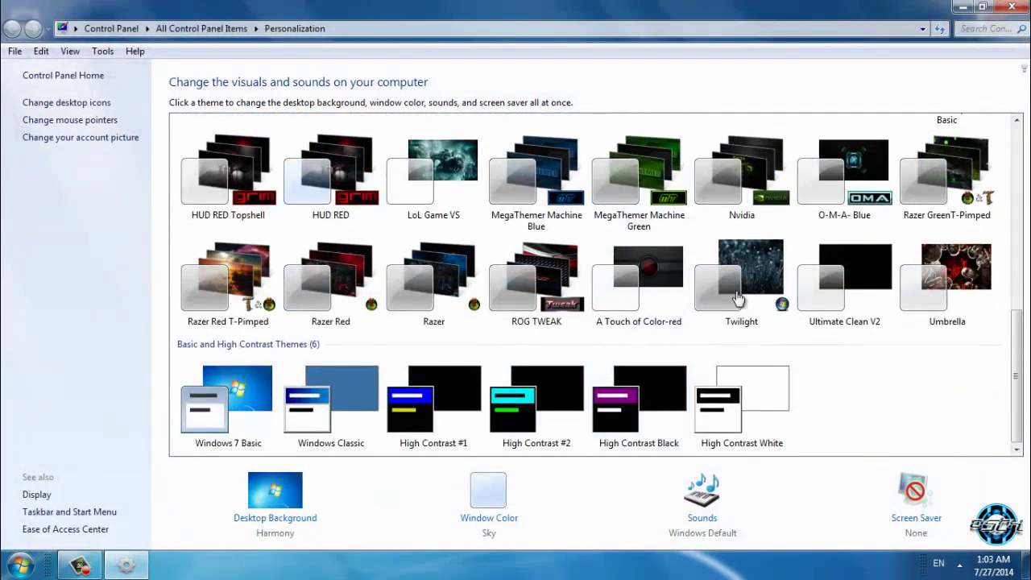
left_click(739, 286)
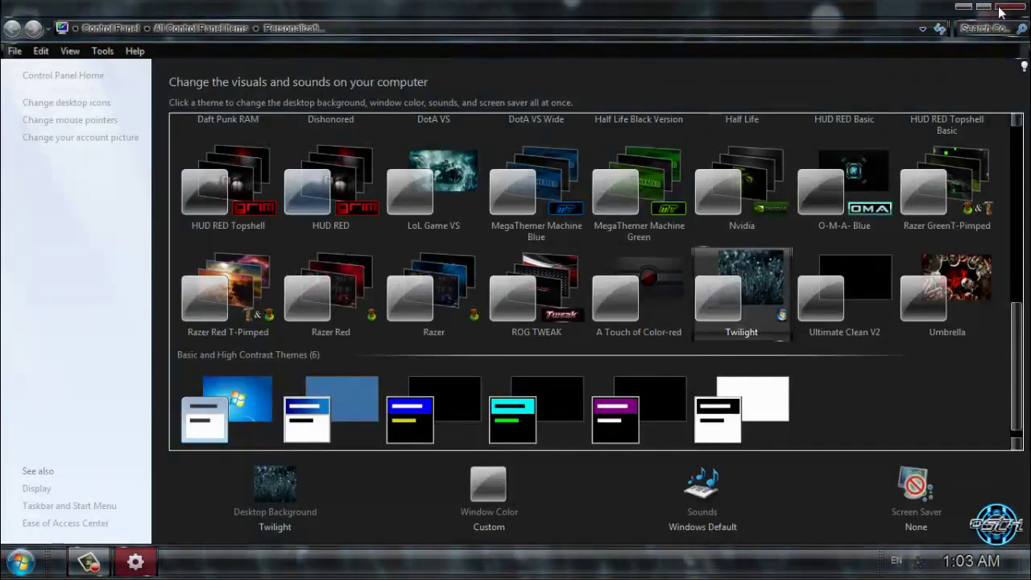
left_click(1011, 6)
- Refresh the desktop twice so the Twilight styling fully takes effect
right_click(247, 163)
left_click(317, 284)
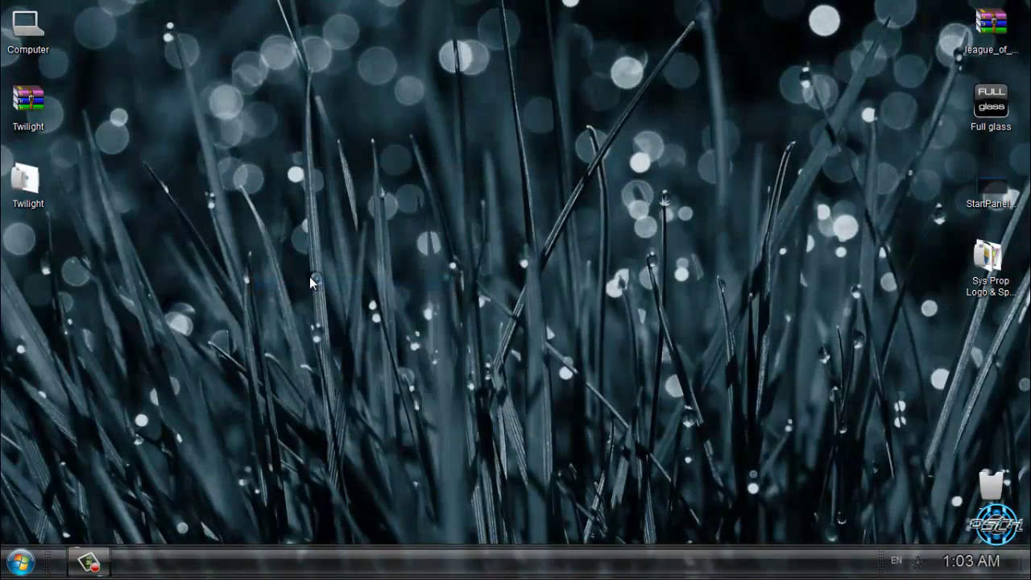
left_click(31, 558)
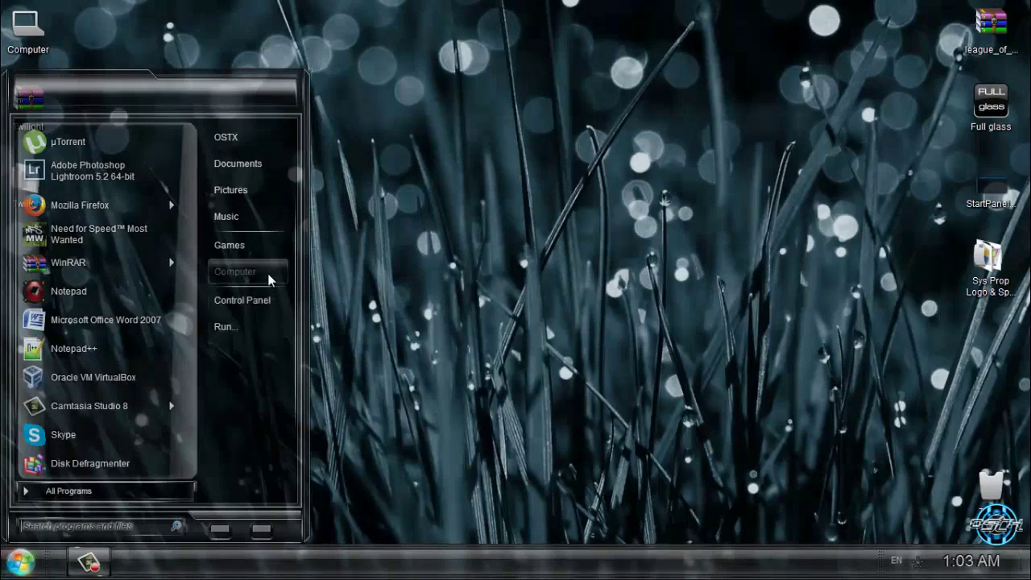
right_click(468, 192)
left_click(519, 307)
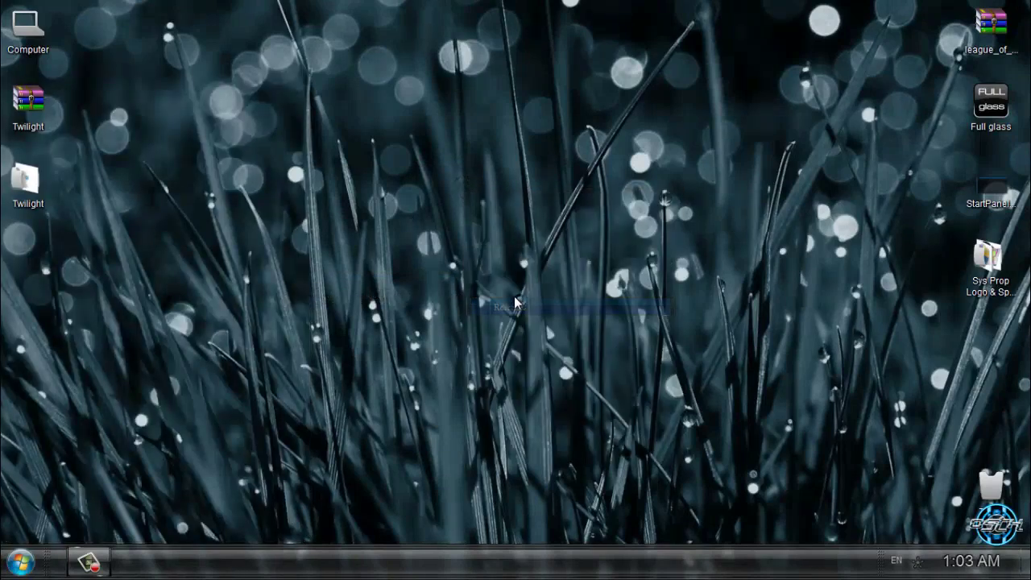
- Run BlackGlassEnhanced from Twilight > Twilight > Black Glass Enhanced v0.5
double_click(26, 183)
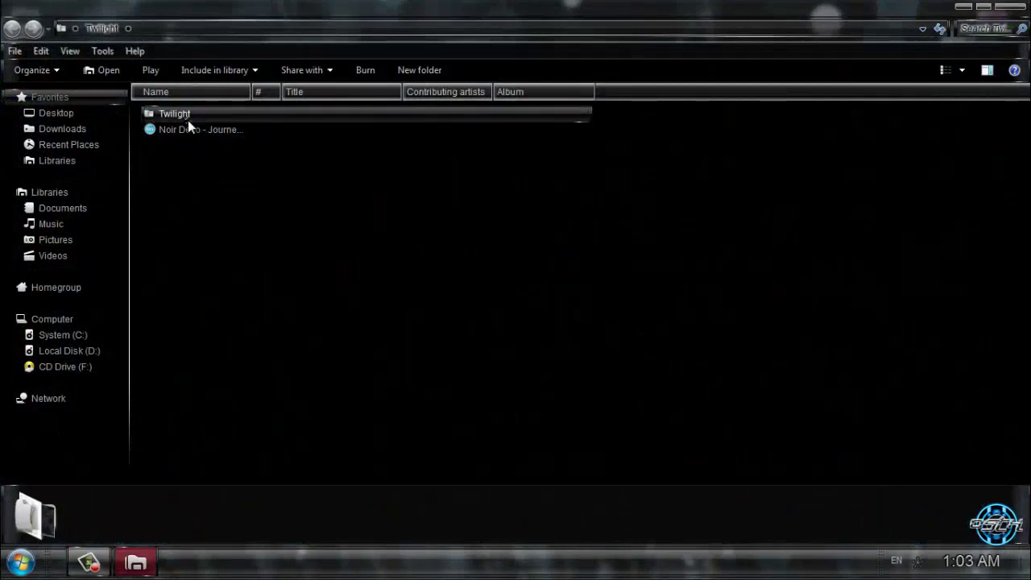
double_click(188, 120)
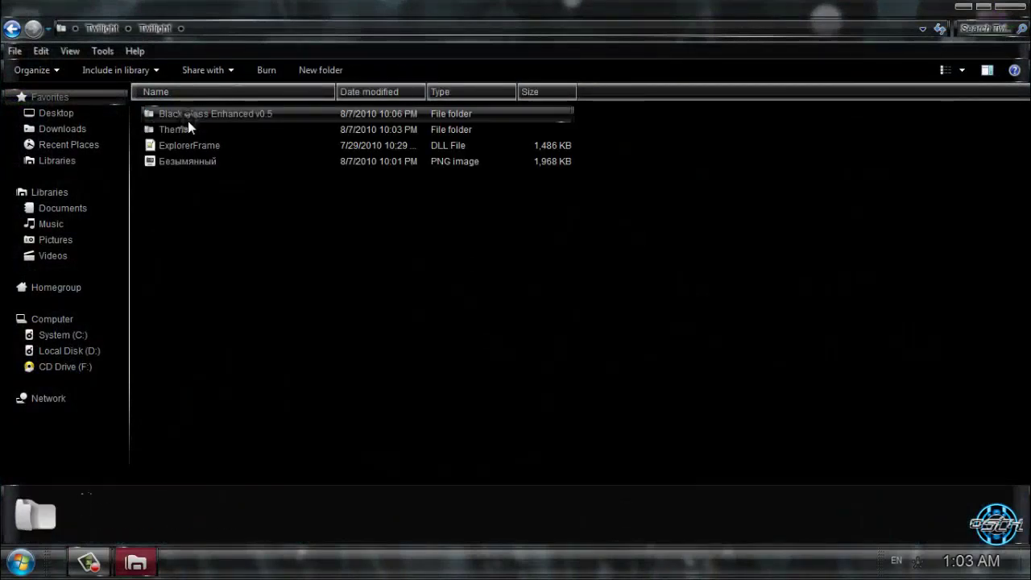
double_click(187, 120)
double_click(184, 138)
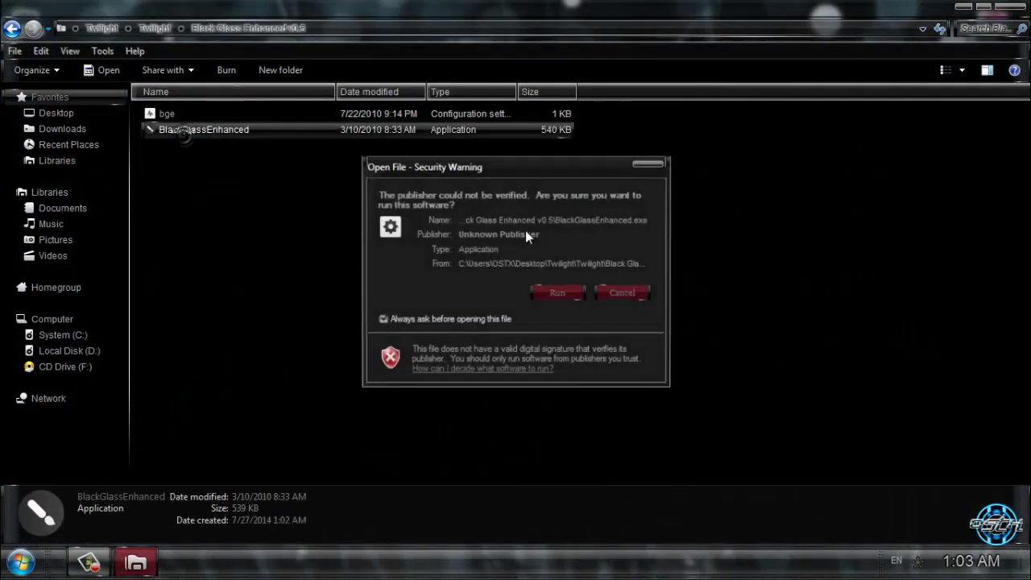
left_click(554, 294)
- Close the Black Glass Enhanced folder and open the Computer window
left_click_drag(518, 8, 534, 101)
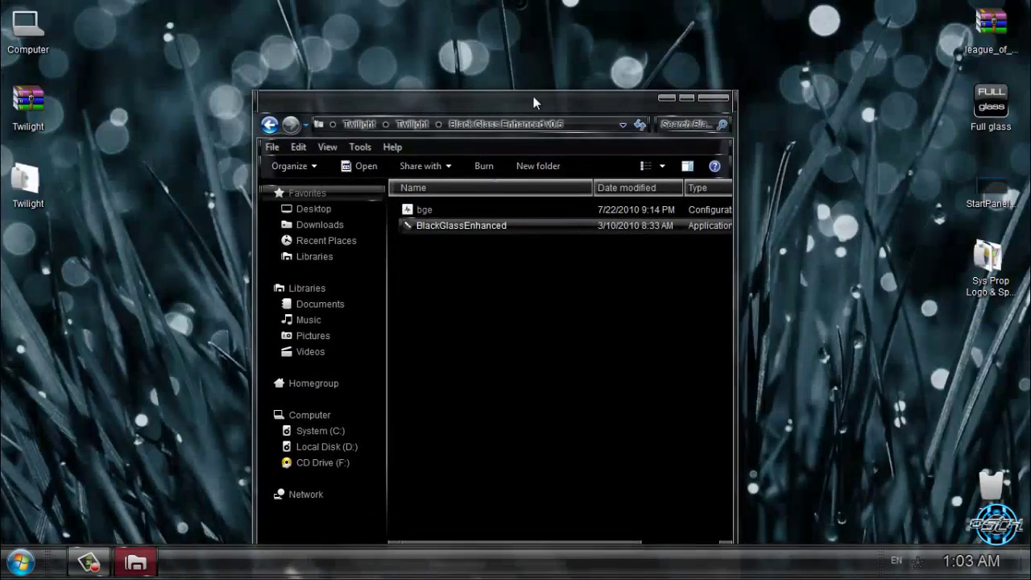
left_click(713, 102)
double_click(28, 49)
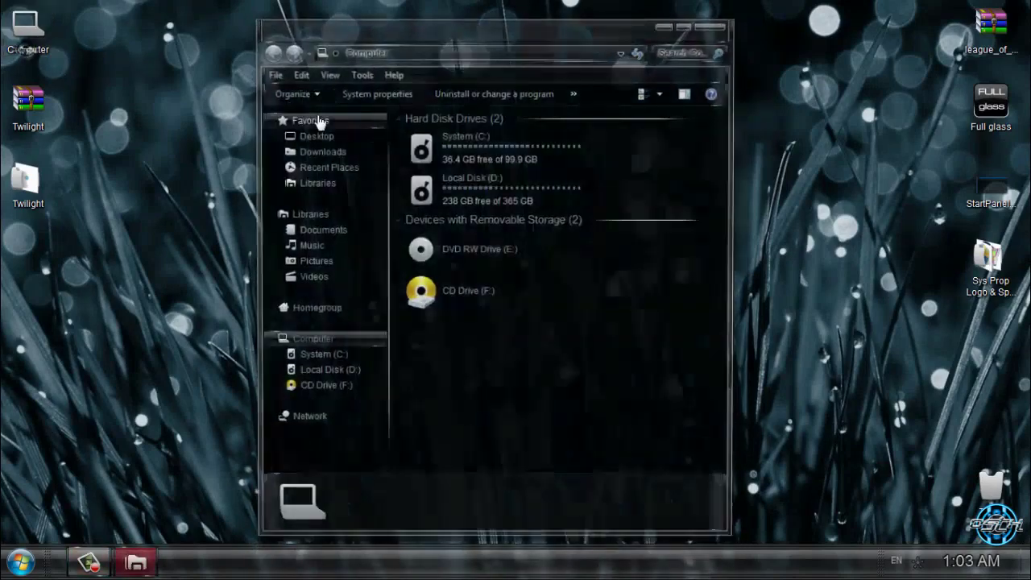
left_click_drag(645, 38, 688, 31)
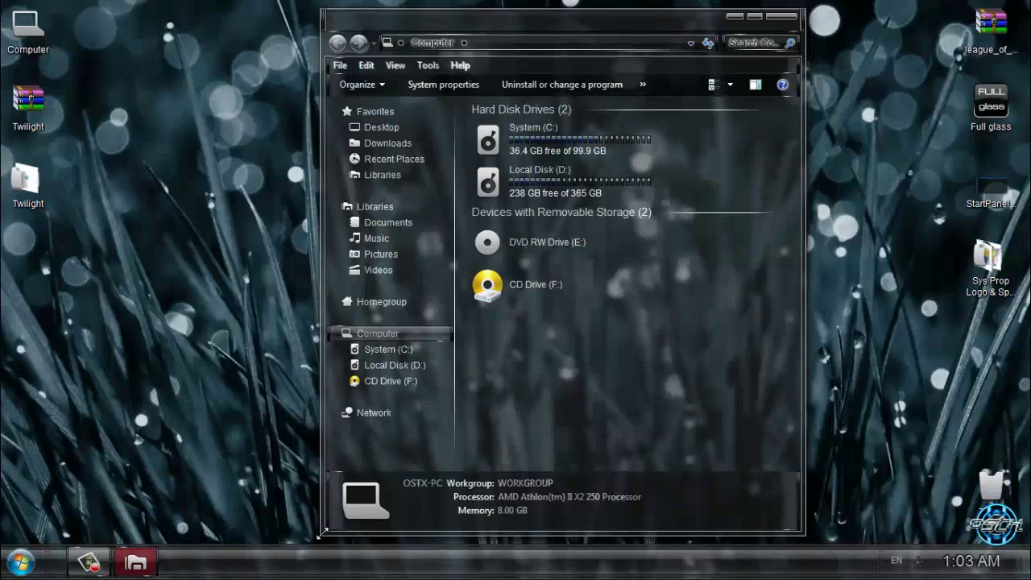
- Shrink the Computer window, move it right, and view Computer's Start-menu shortcut options
left_click_drag(319, 534, 131, 469)
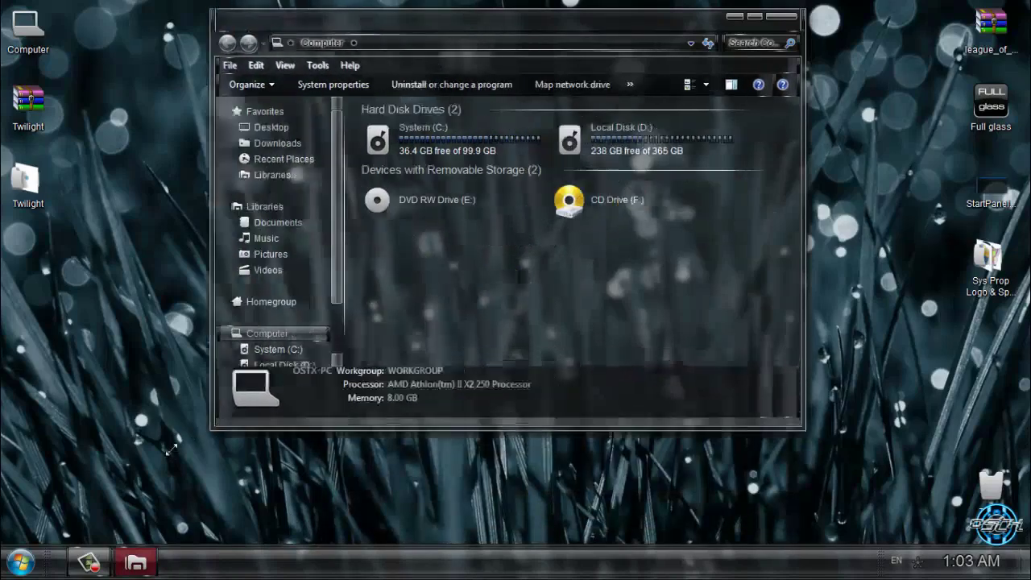
left_click_drag(700, 25, 916, 24)
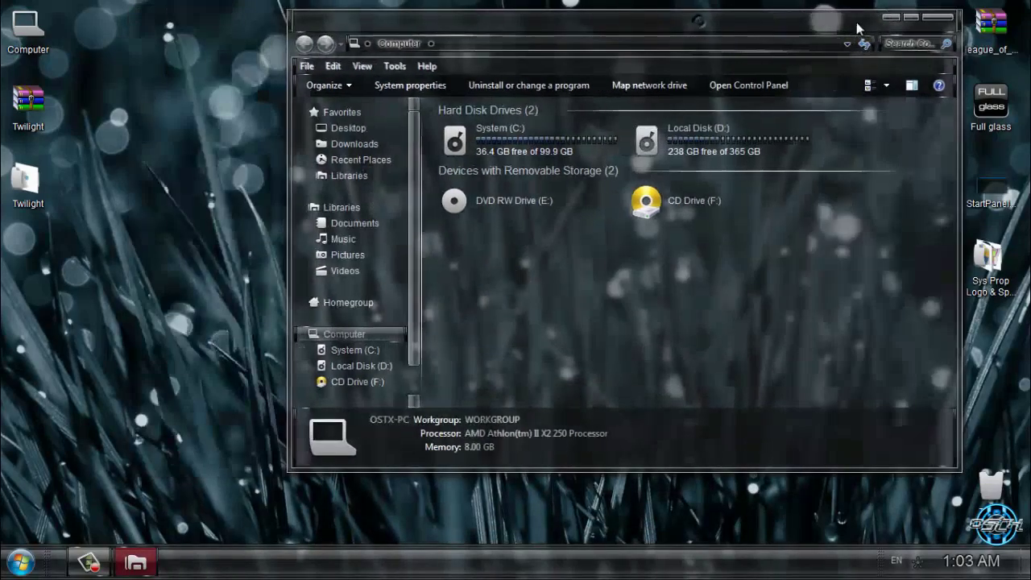
left_click(22, 562)
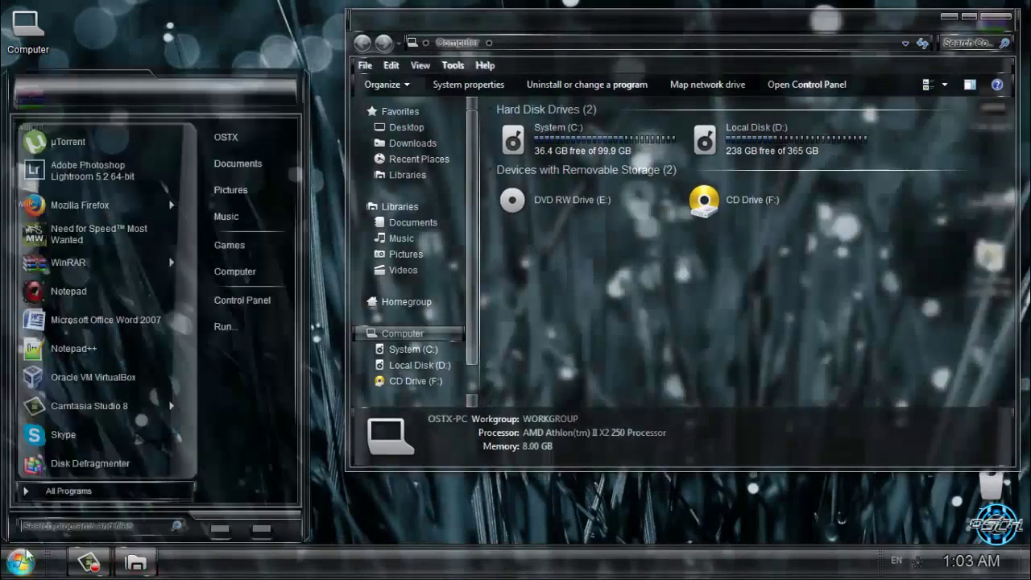
right_click(279, 278)
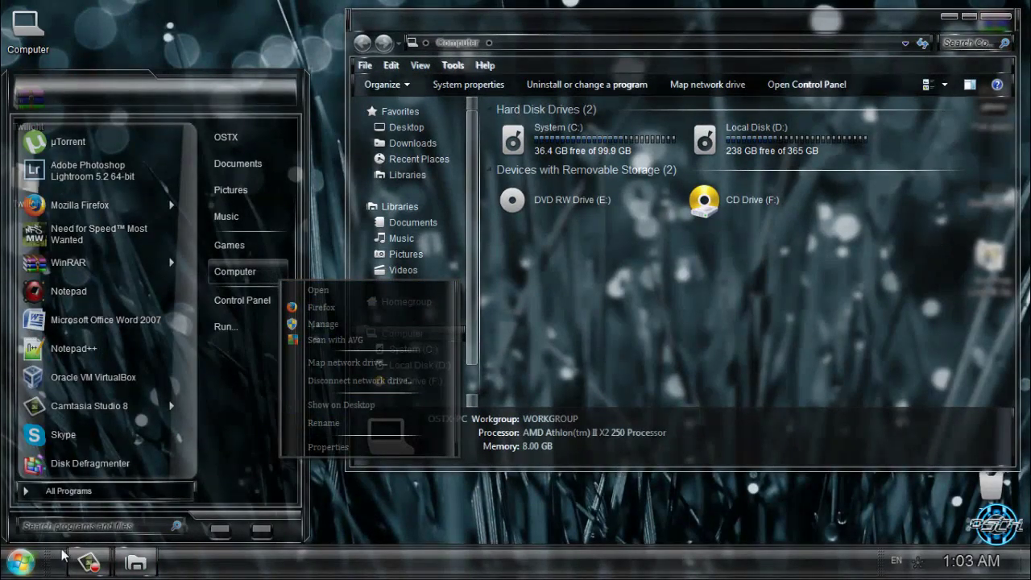
key("Escape")
- Browse the System (C:) drive, return to Computer, and reopen Computer's Start-menu options
double_click(550, 141)
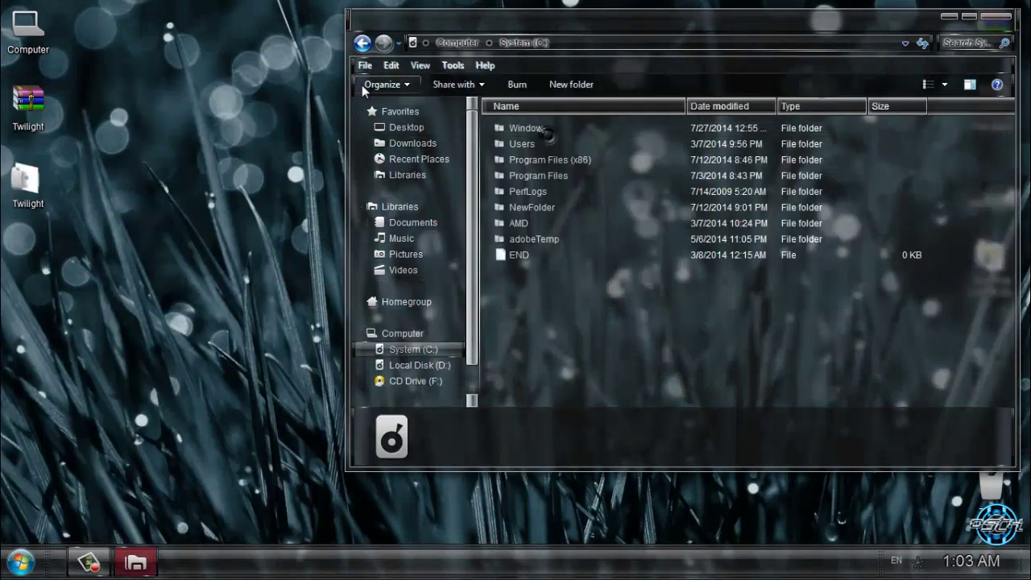
left_click(364, 44)
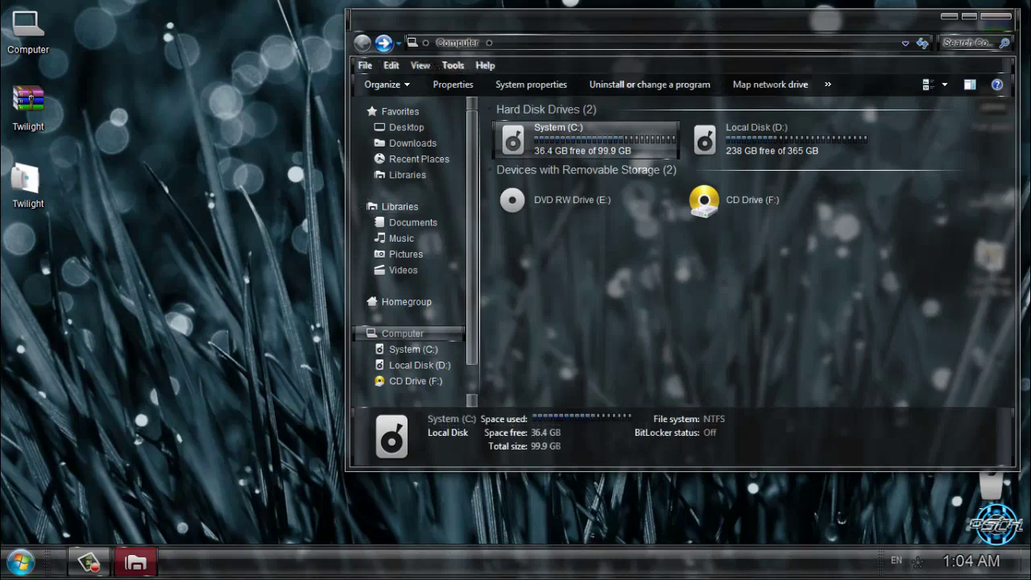
key("super")
right_click(277, 277)
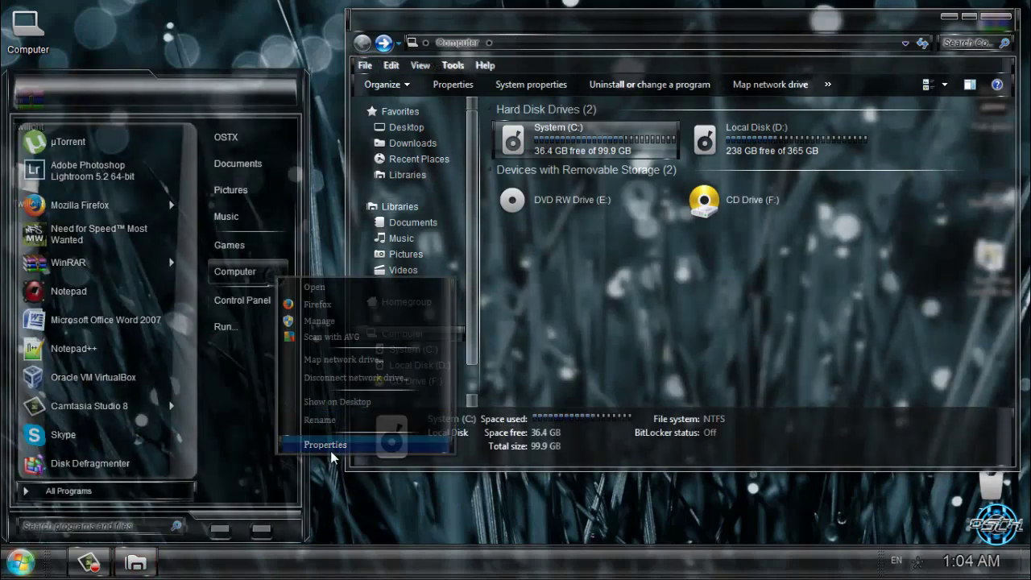
- Briefly view Personalization in the glass style, then close it and the Computer window
right_click(365, 491)
left_click(387, 482)
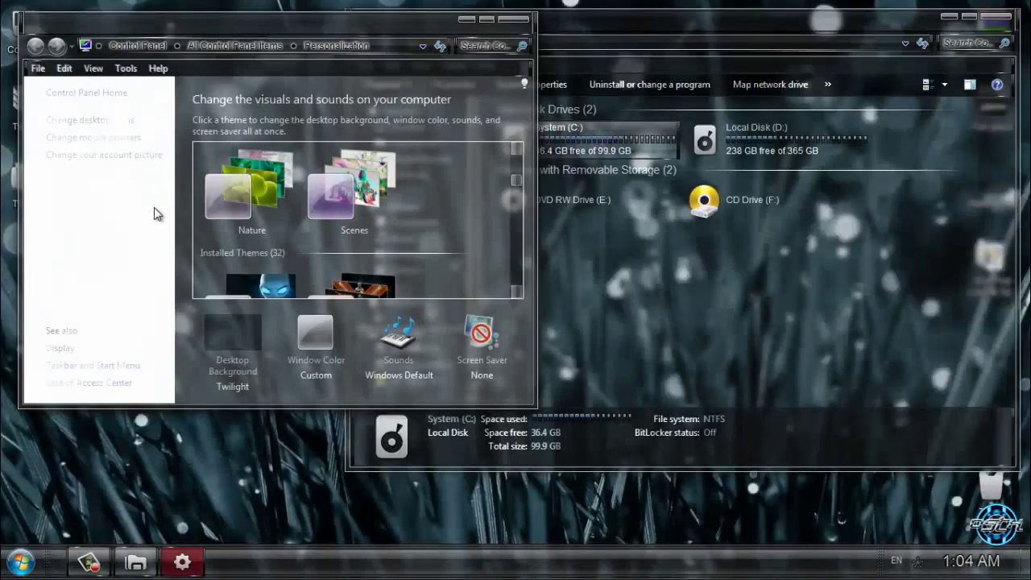
left_click(515, 19)
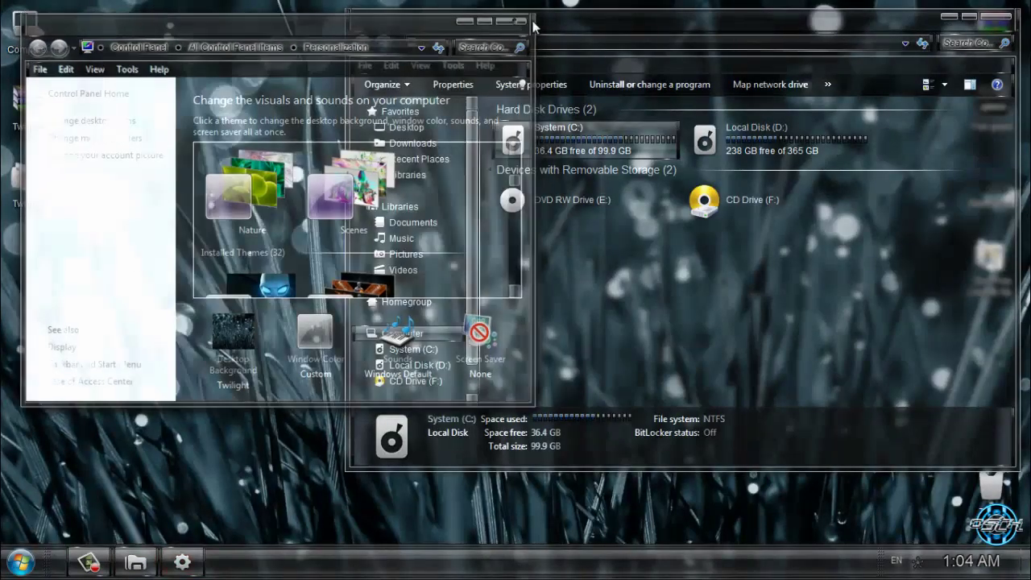
left_click(970, 16)
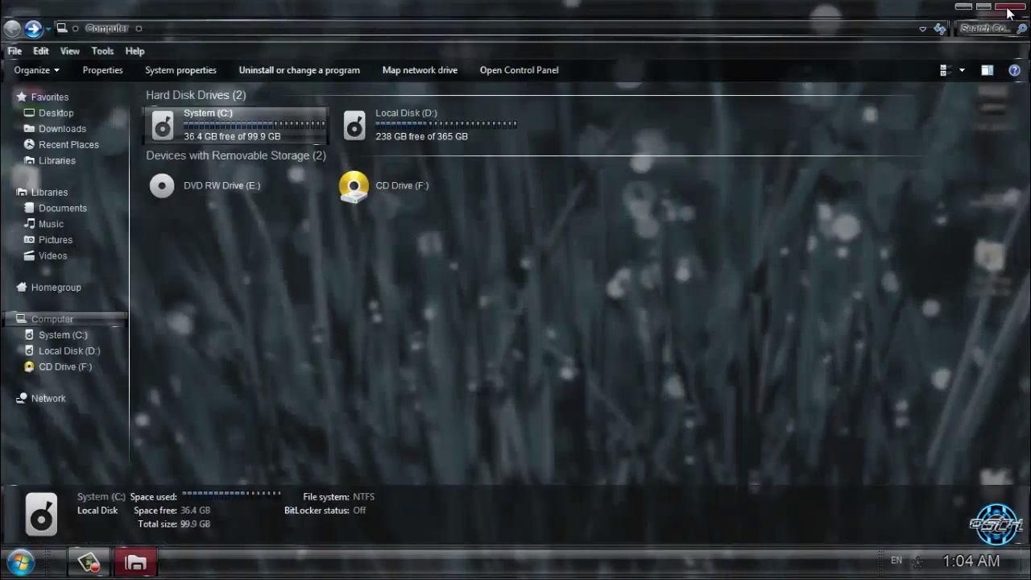
left_click(1009, 11)
- Review Computer's System properties maximized, then close the System window
left_click(20, 562)
right_click(258, 272)
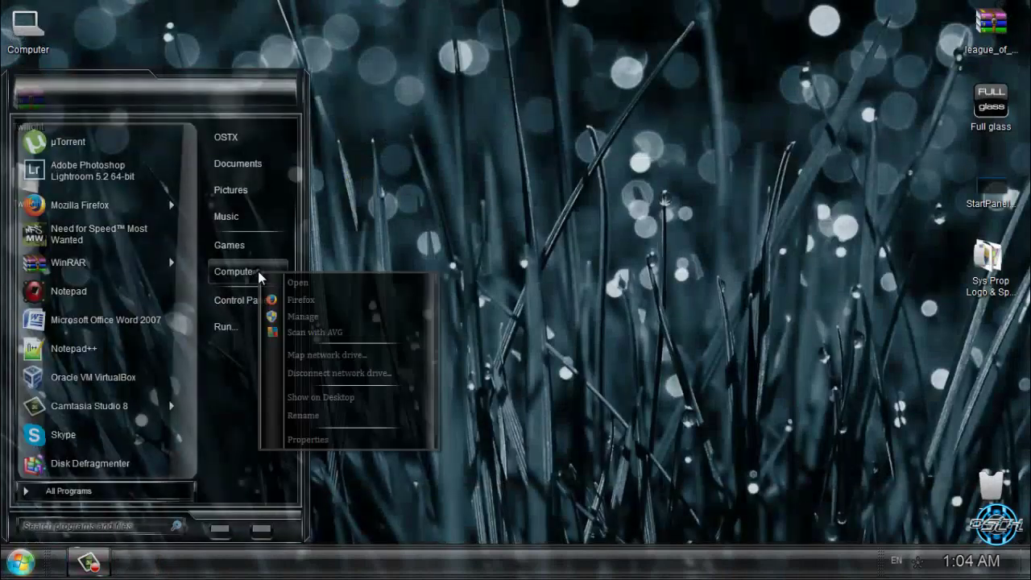
left_click(315, 439)
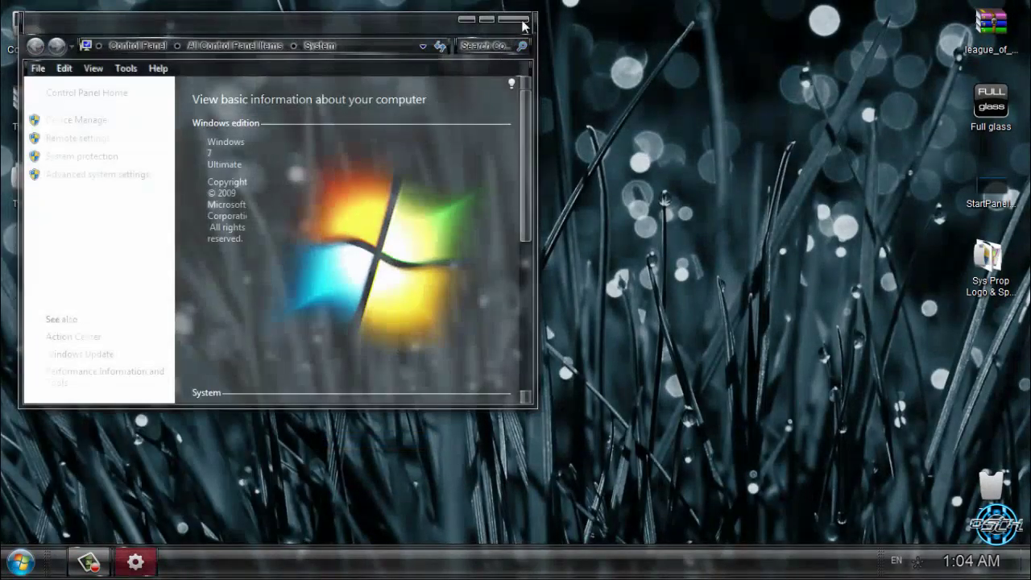
left_click(491, 23)
scroll(564, 294, "up", 2)
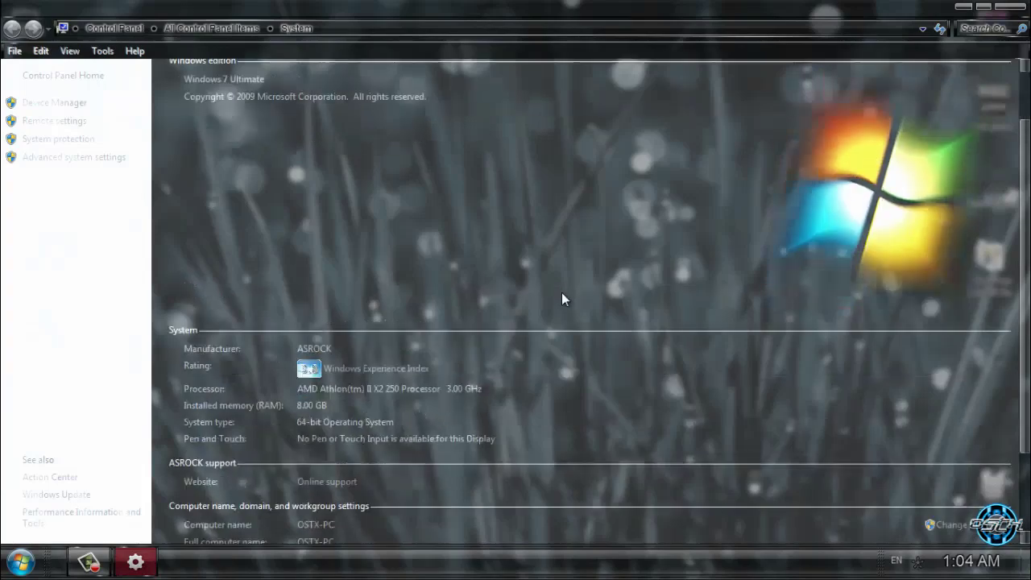
left_click(1011, 6)
double_click(2, 25)
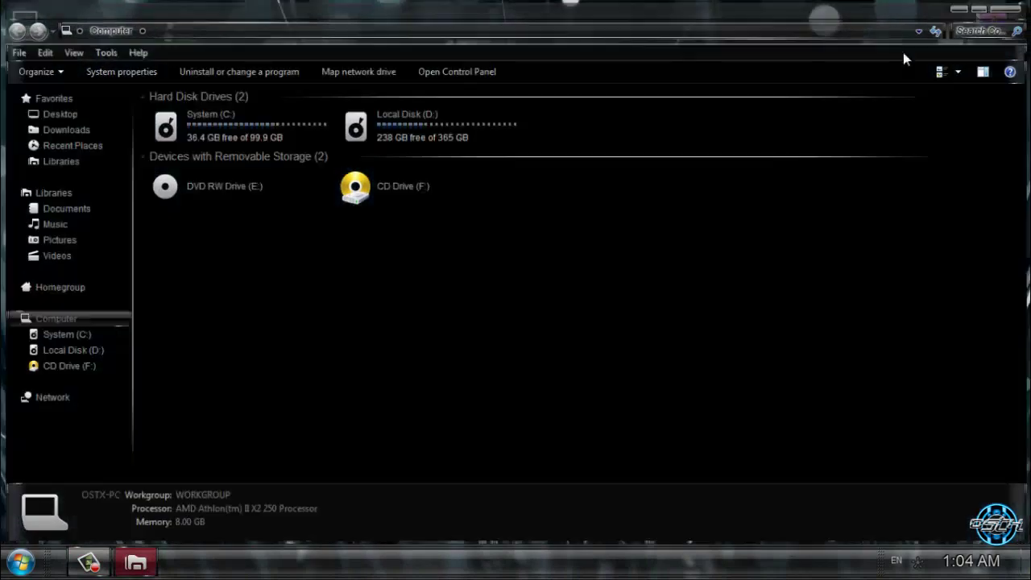
right_click(425, 235)
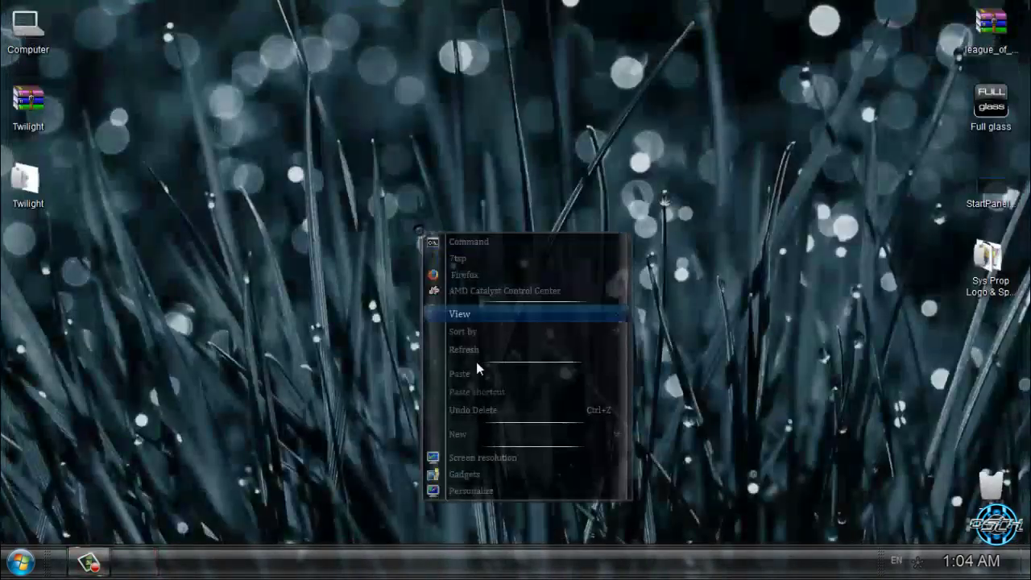
left_click(452, 491)
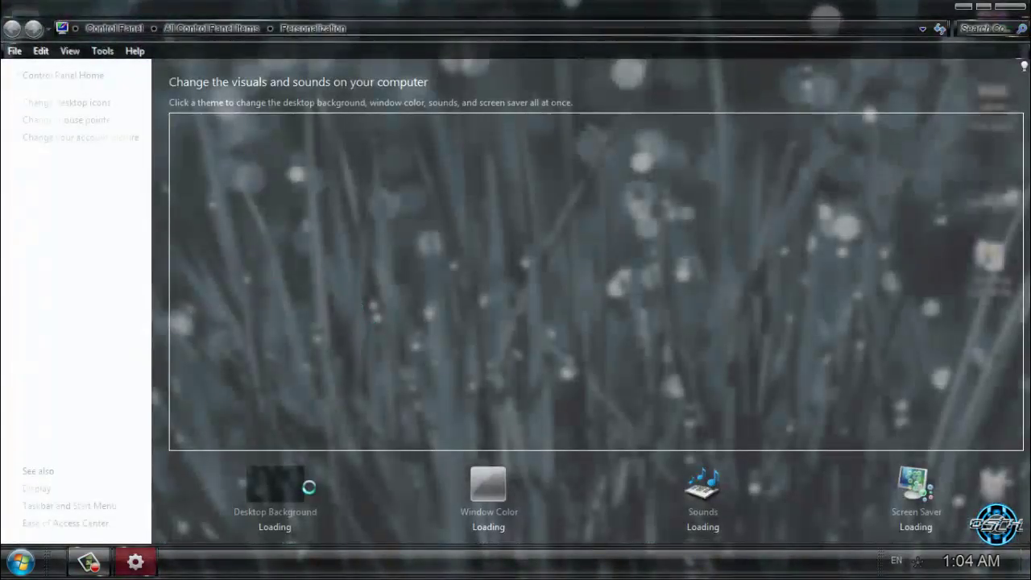
left_click(290, 512)
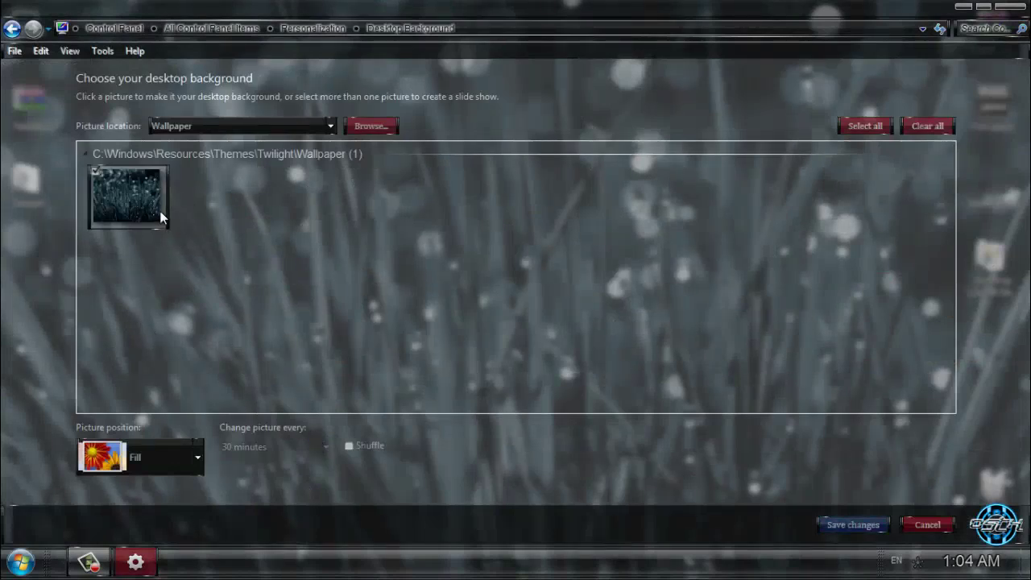
left_click(927, 525)
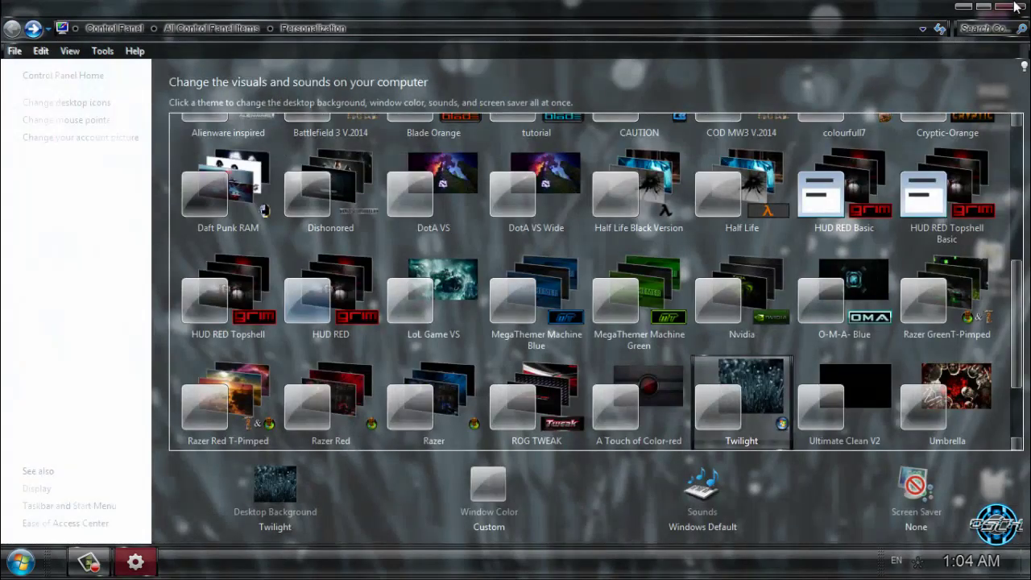
left_click(1010, 7)
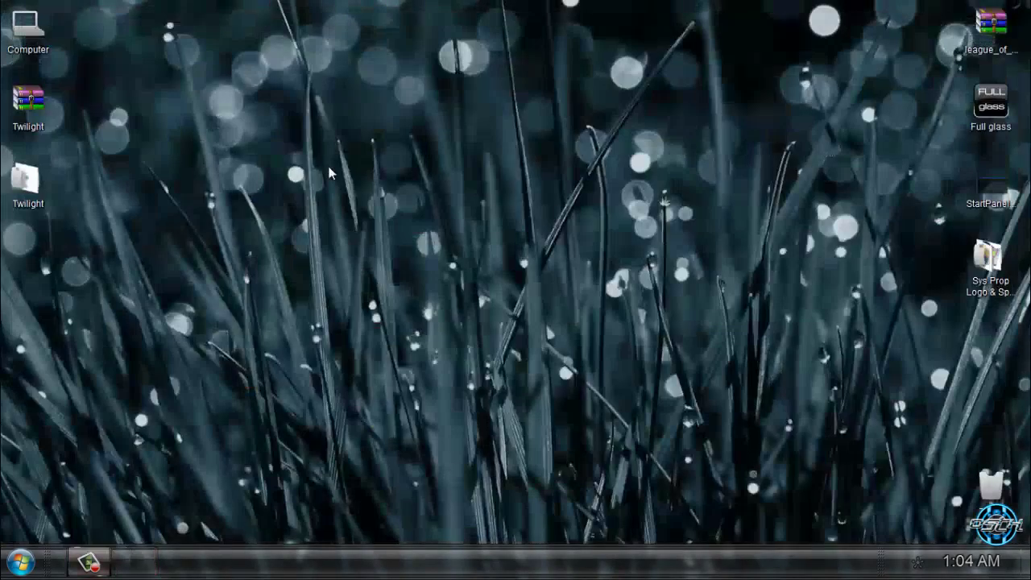
right_click(332, 170)
left_click(372, 285)
double_click(24, 184)
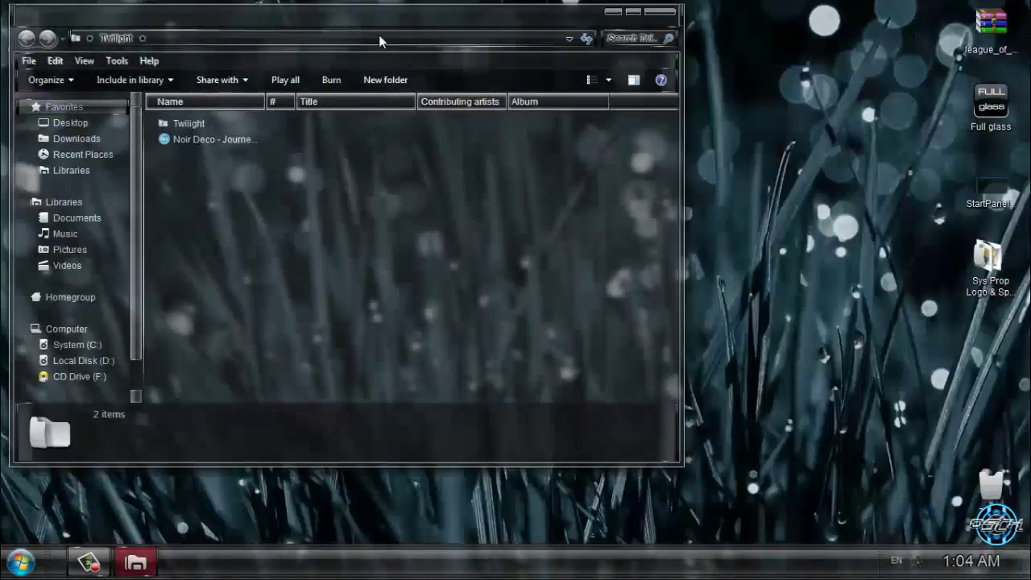
mouse_move(378, 34)
left_mouse_down()
mouse_move(485, 16)
mouse_move(544, 18)
mouse_move(552, 36)
left_mouse_up()
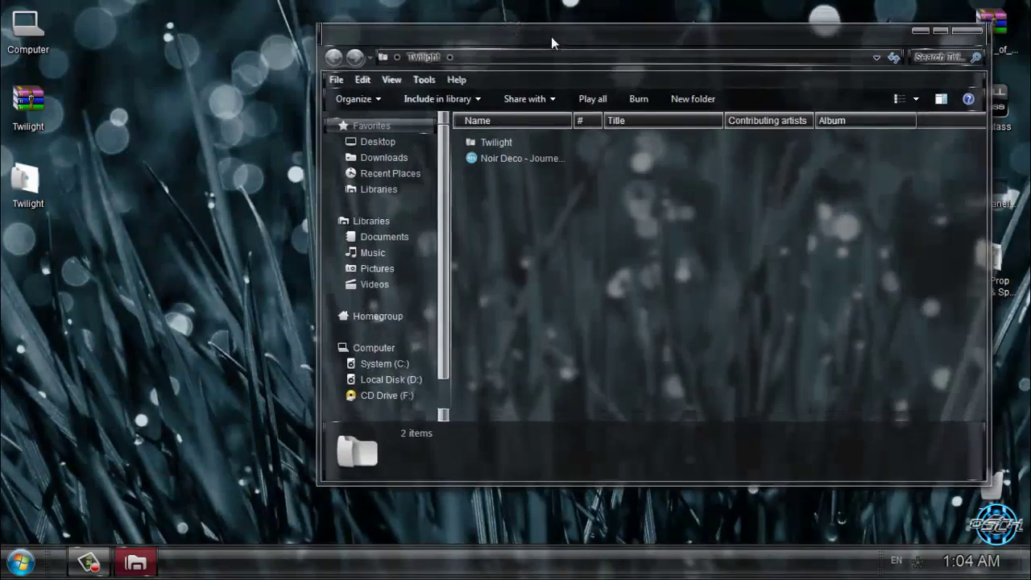
left_click(965, 33)
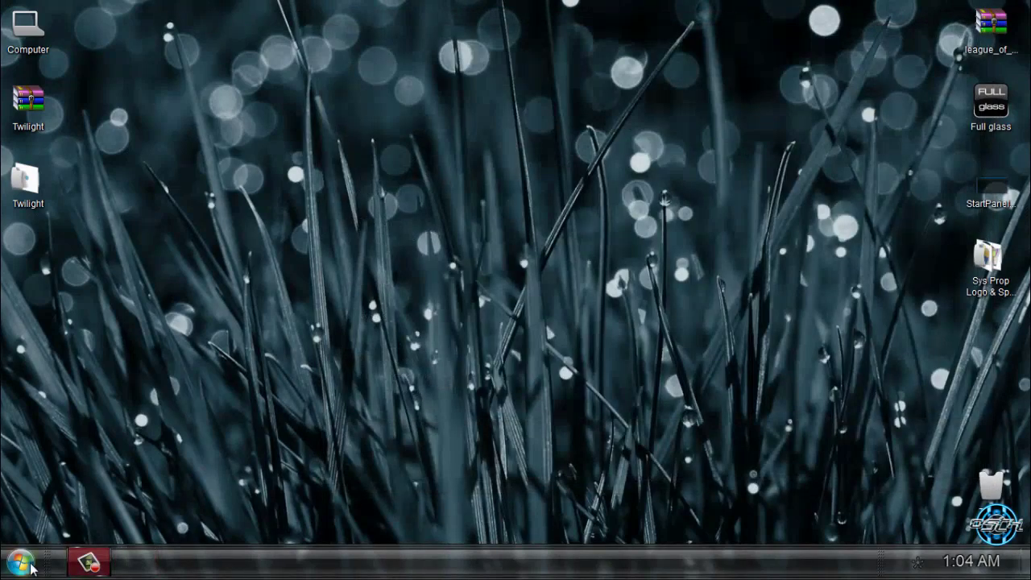
left_click_drag(391, 548, 406, 467)
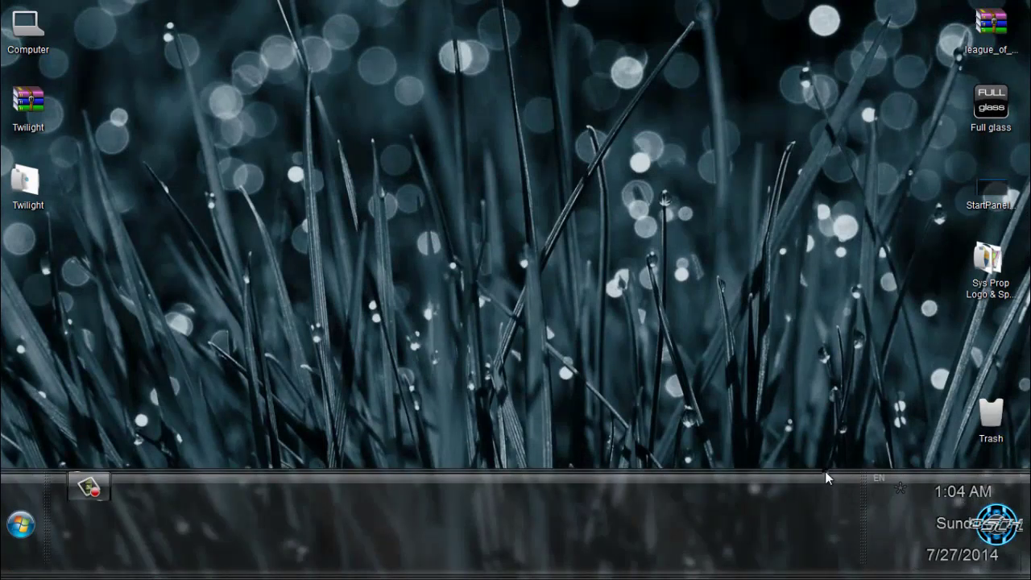
left_click_drag(826, 475, 806, 546)
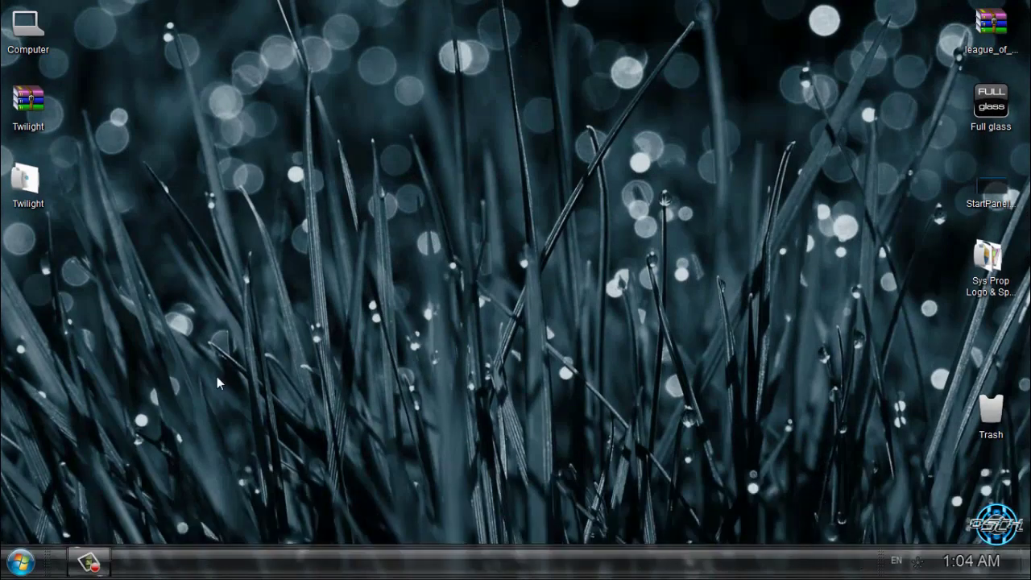